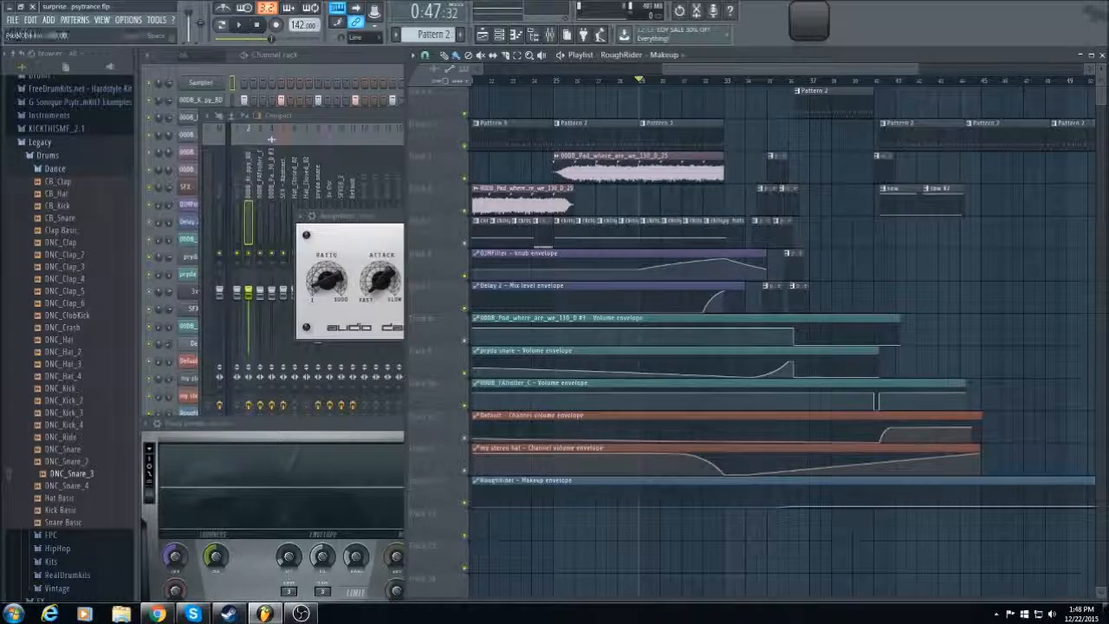
Play back the build-up into the drop in the playlist, and move the playhead to just before the Pattern 2 clip near bar 37
click(240, 25)
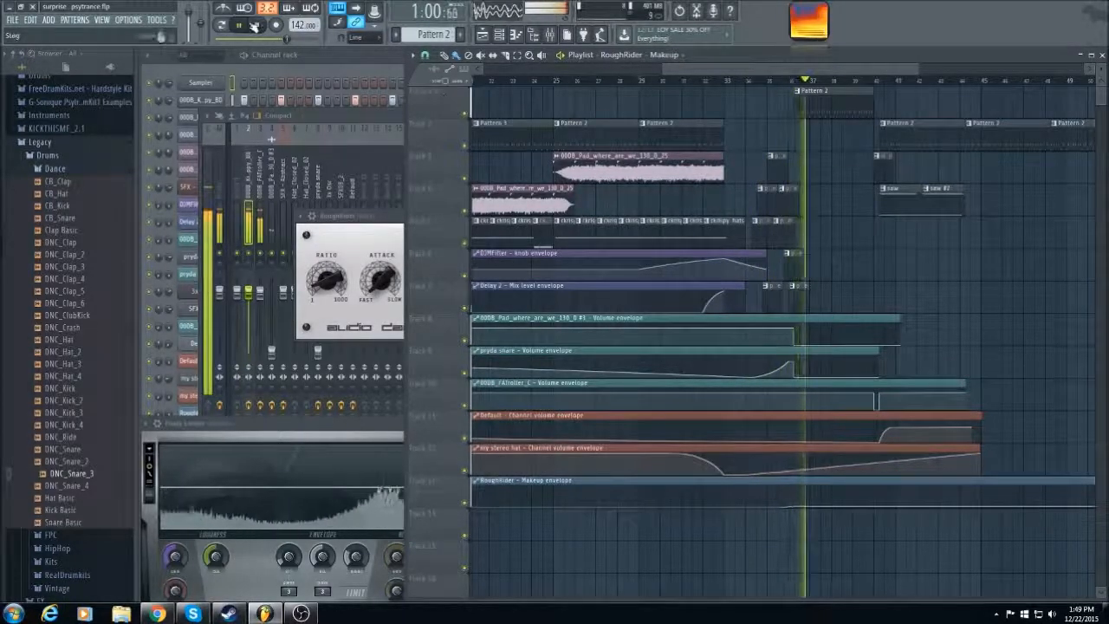
key(space)
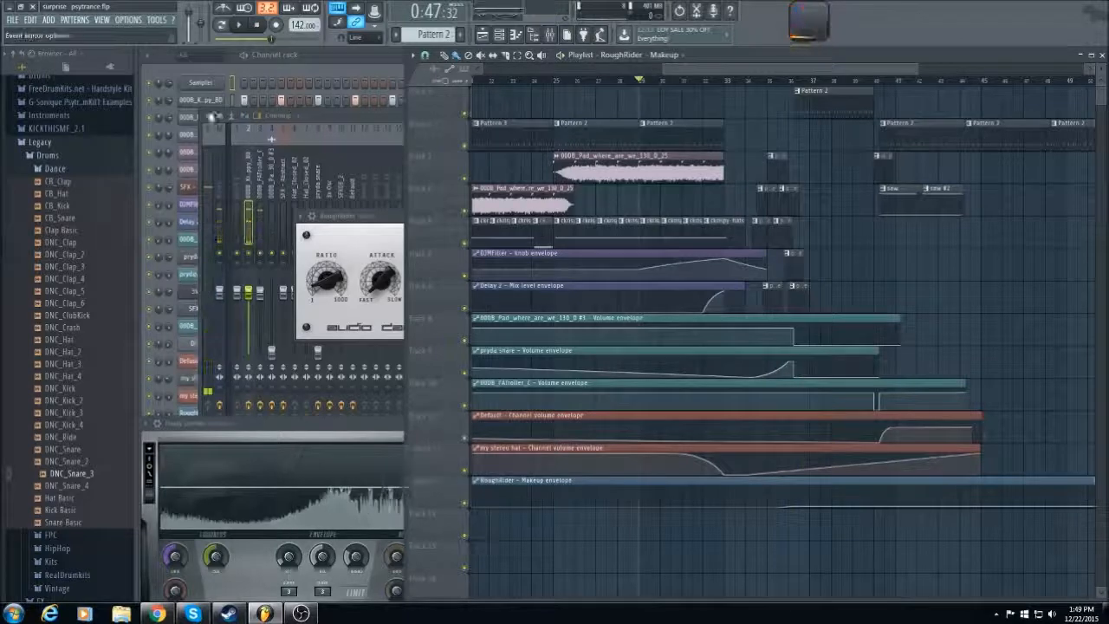
drag(639, 81, 794, 103)
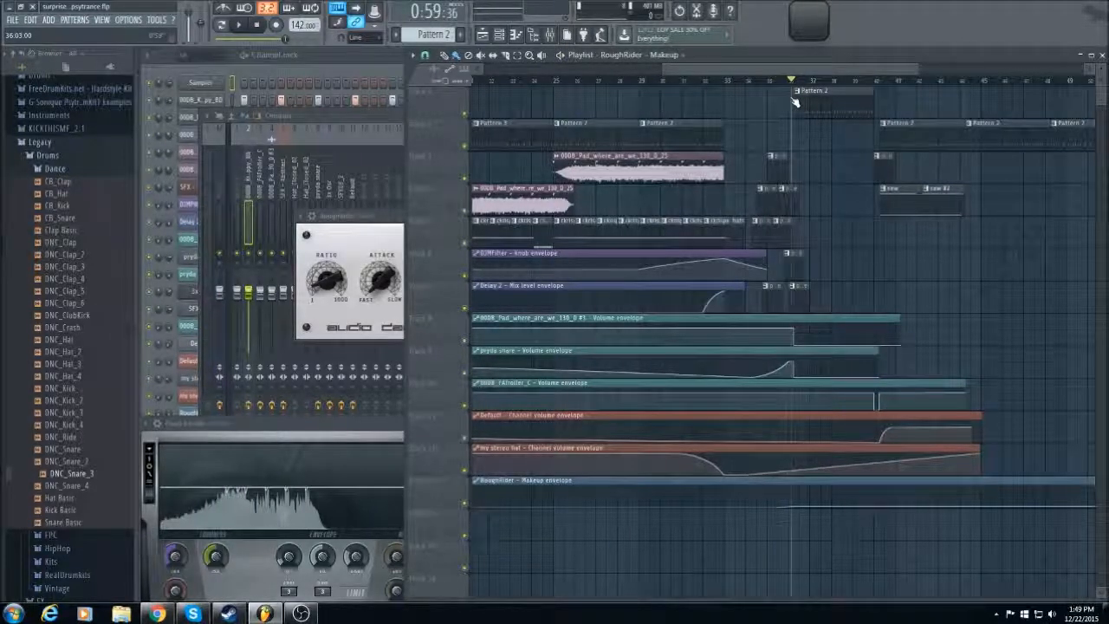
Open the sample settings of the pryda snare channel and audition its sample
click(342, 56)
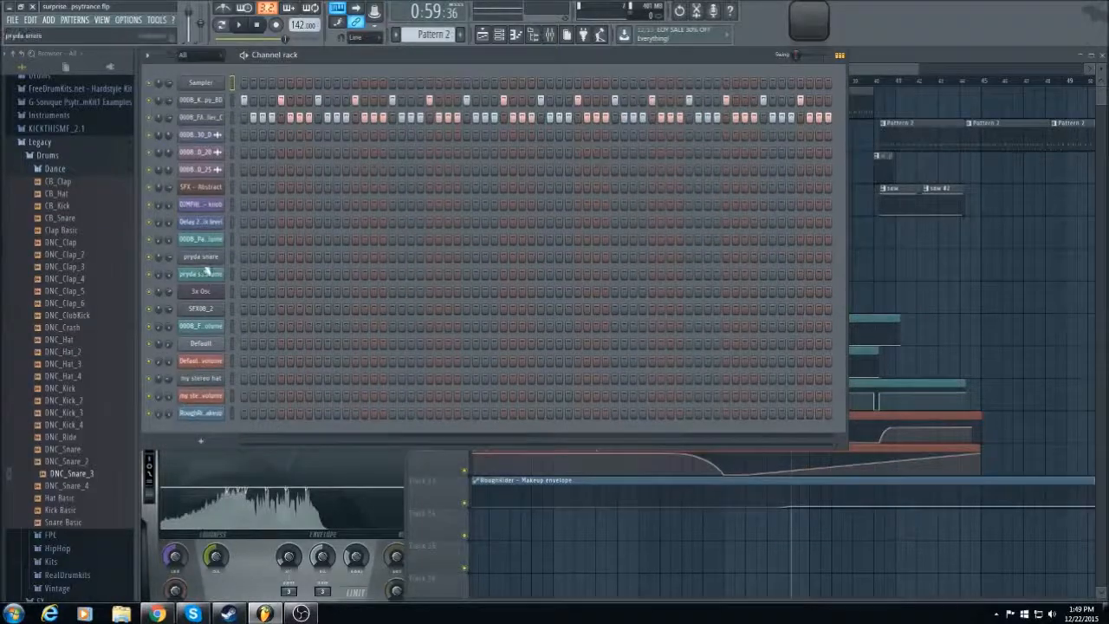
click(201, 264)
click(174, 143)
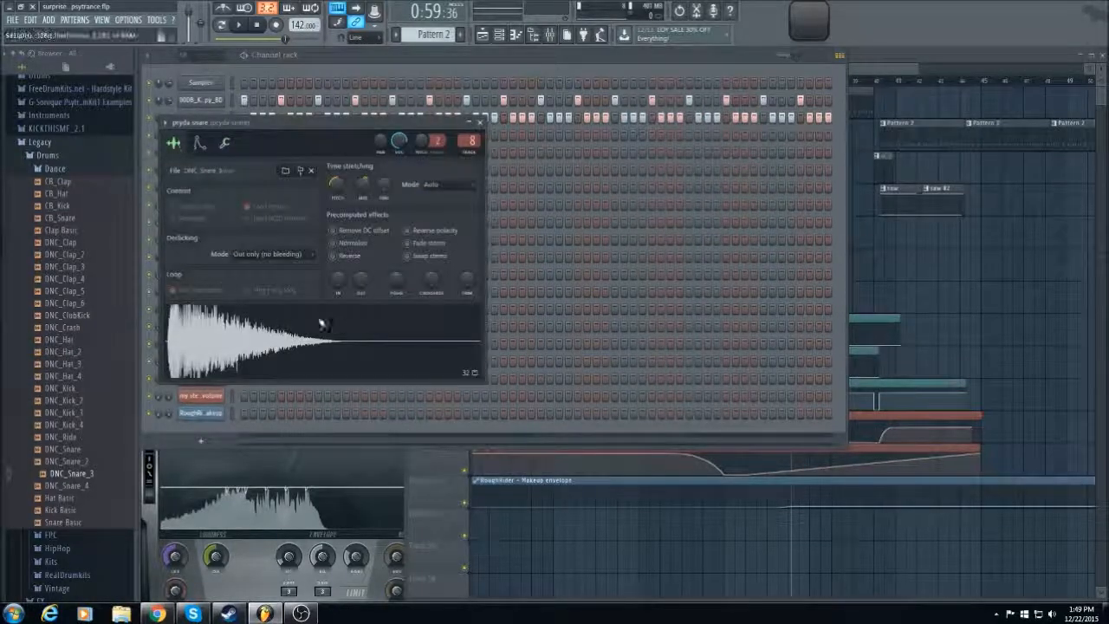
click(337, 325)
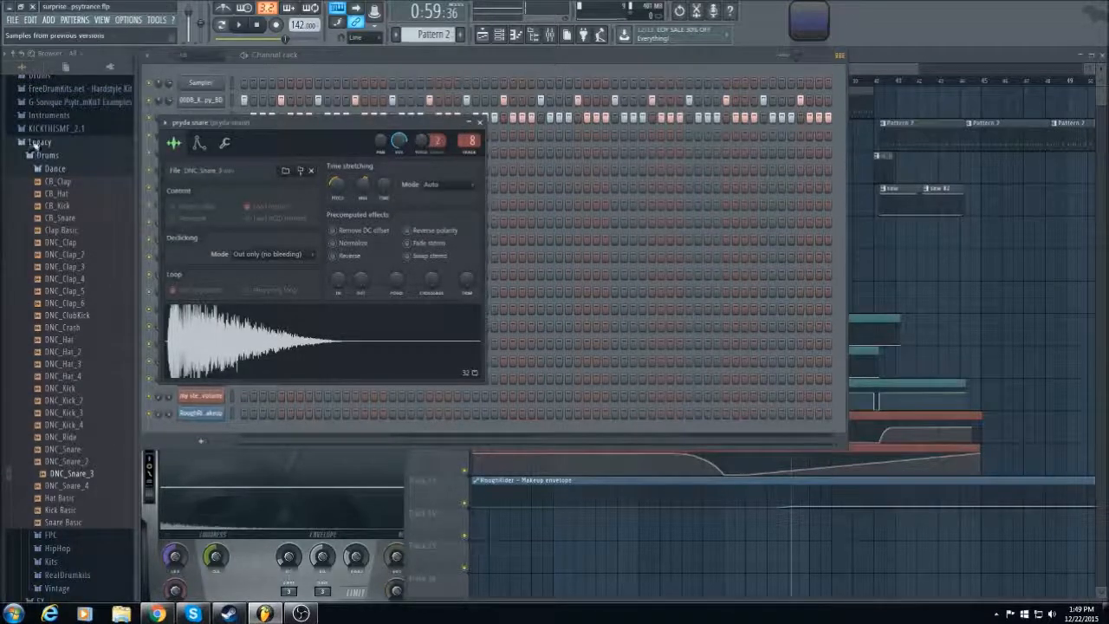
Start a new empty project, add DNC_Snare_3 as a channel and open its sample settings
click(13, 19)
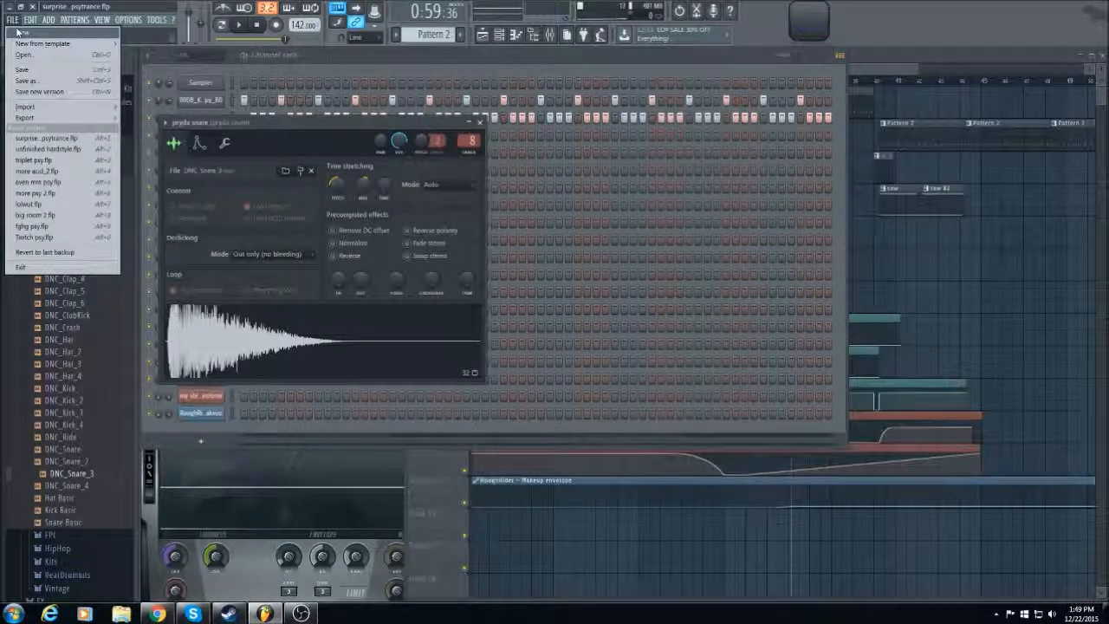
click(19, 32)
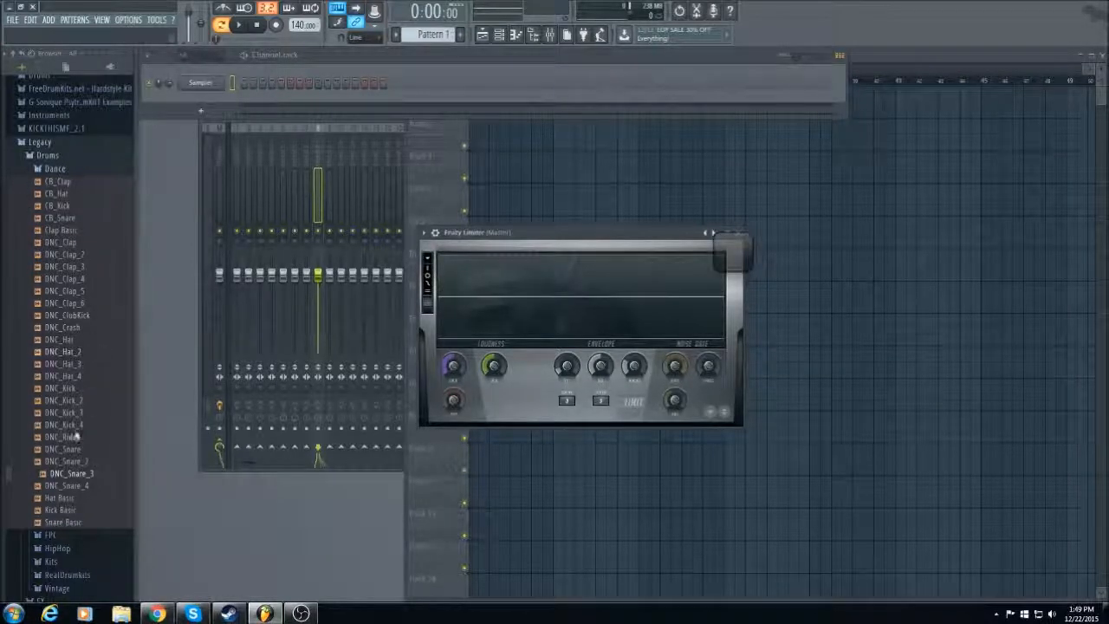
drag(101, 480, 197, 101)
click(200, 100)
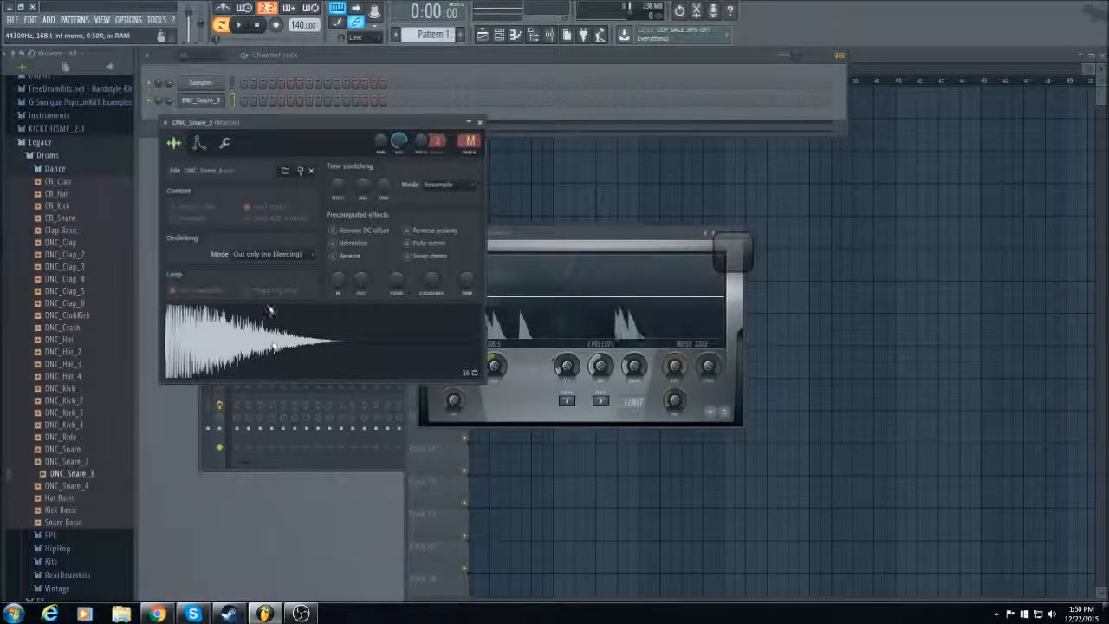
Set the snare's time-stretching mode to Auto, adjust its pitch and audition the sample
drag(337, 185, 337, 208)
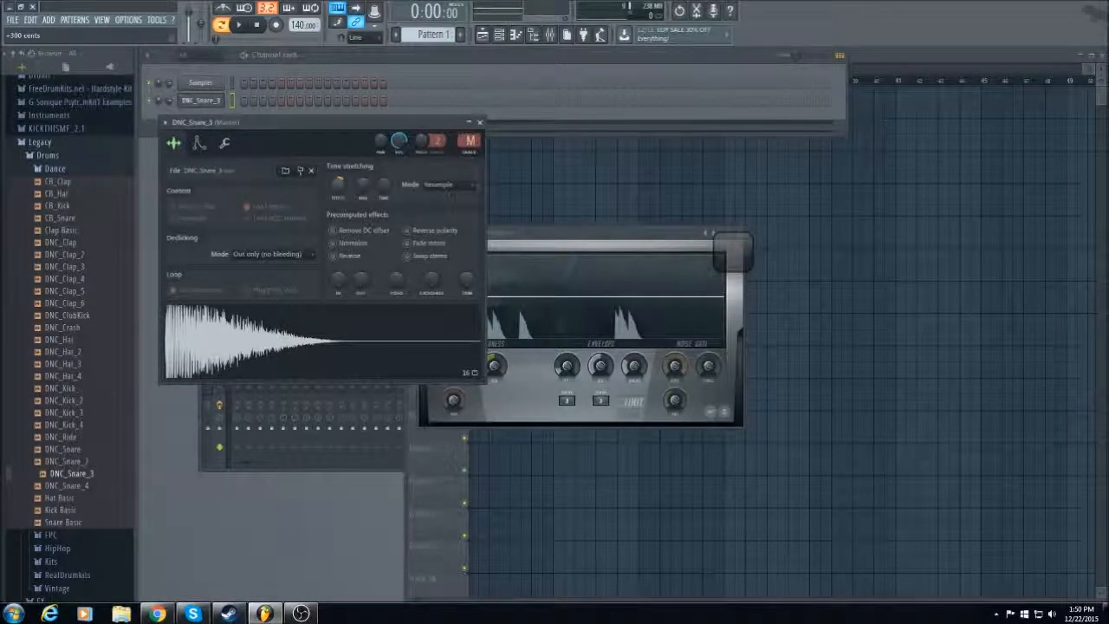
drag(337, 184, 337, 208)
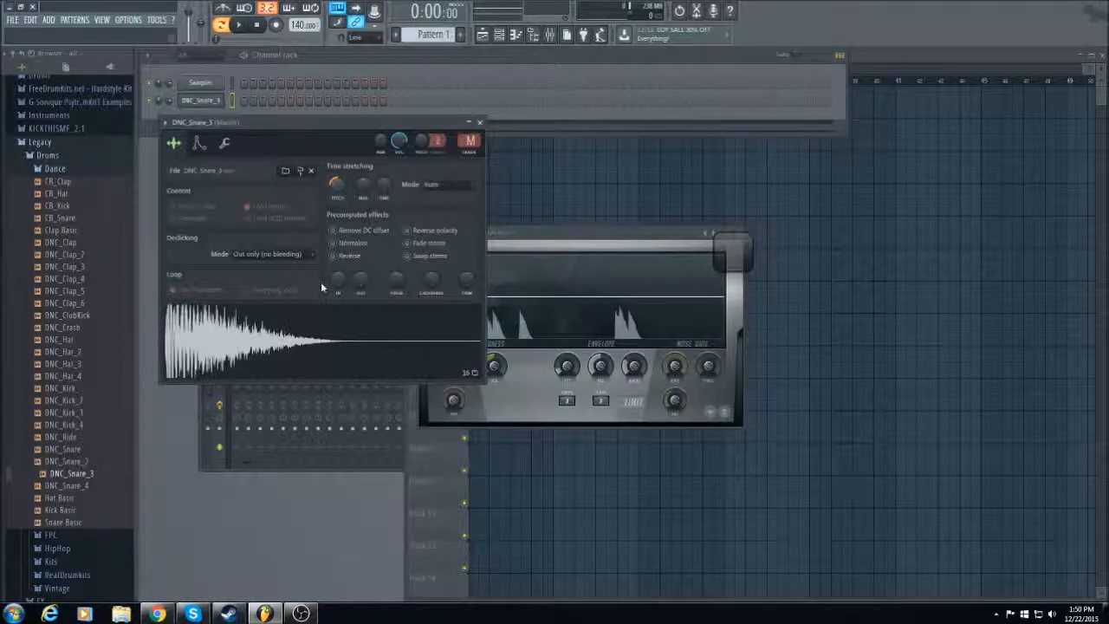
click(365, 350)
click(366, 349)
click(366, 349)
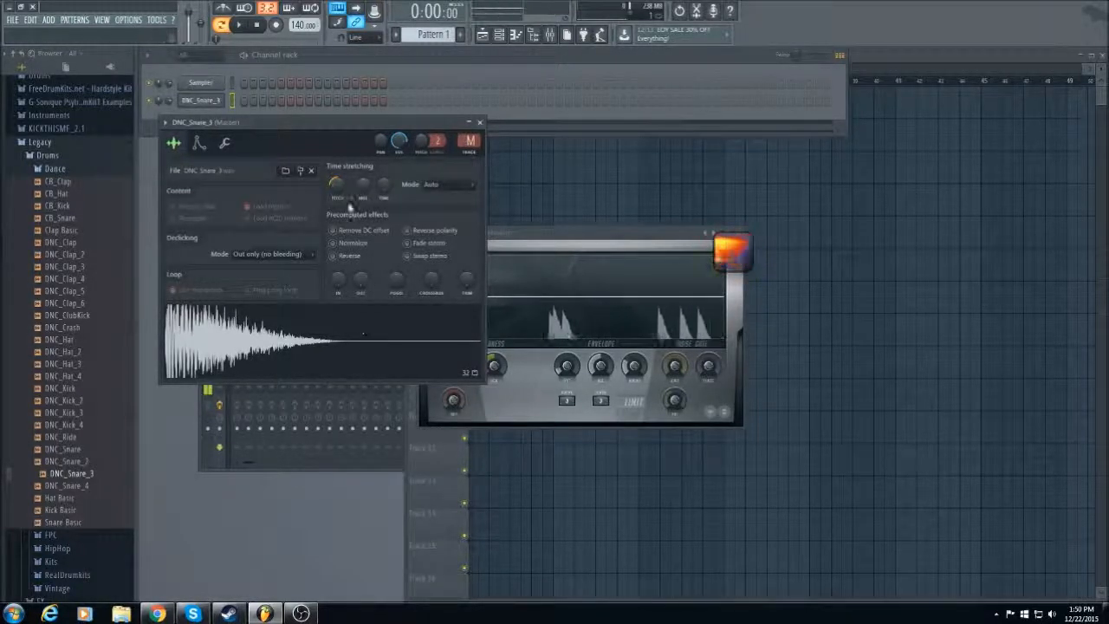
Audition the snare at lower time-stretching pitches, including -500 cents, and bring the pitch back up by ear
click(339, 342)
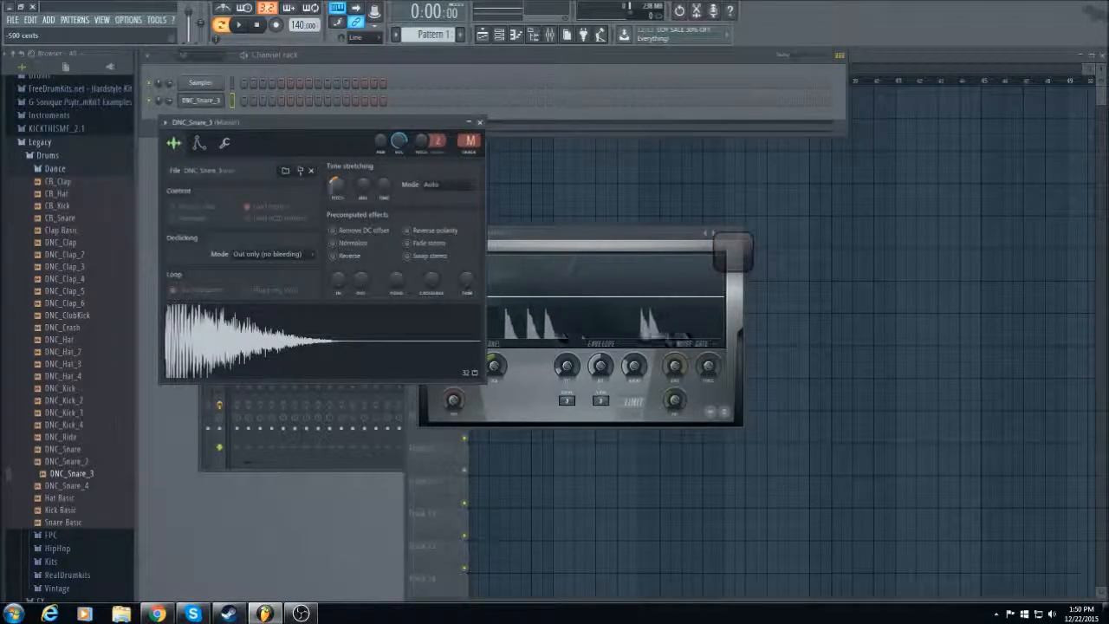
click(319, 326)
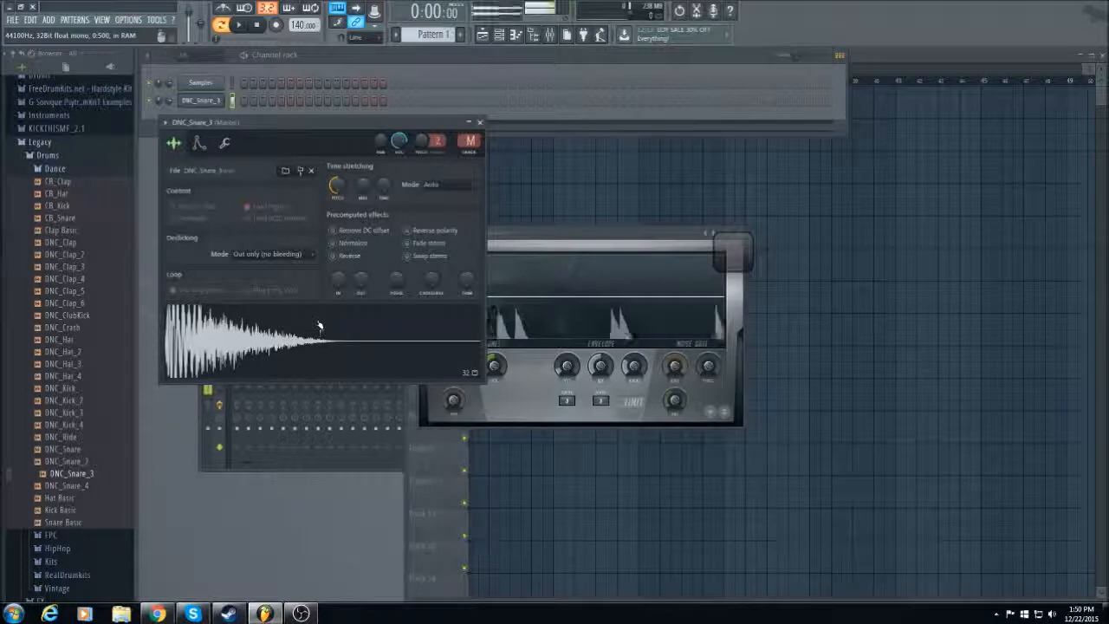
click(319, 326)
drag(337, 185, 337, 169)
click(333, 343)
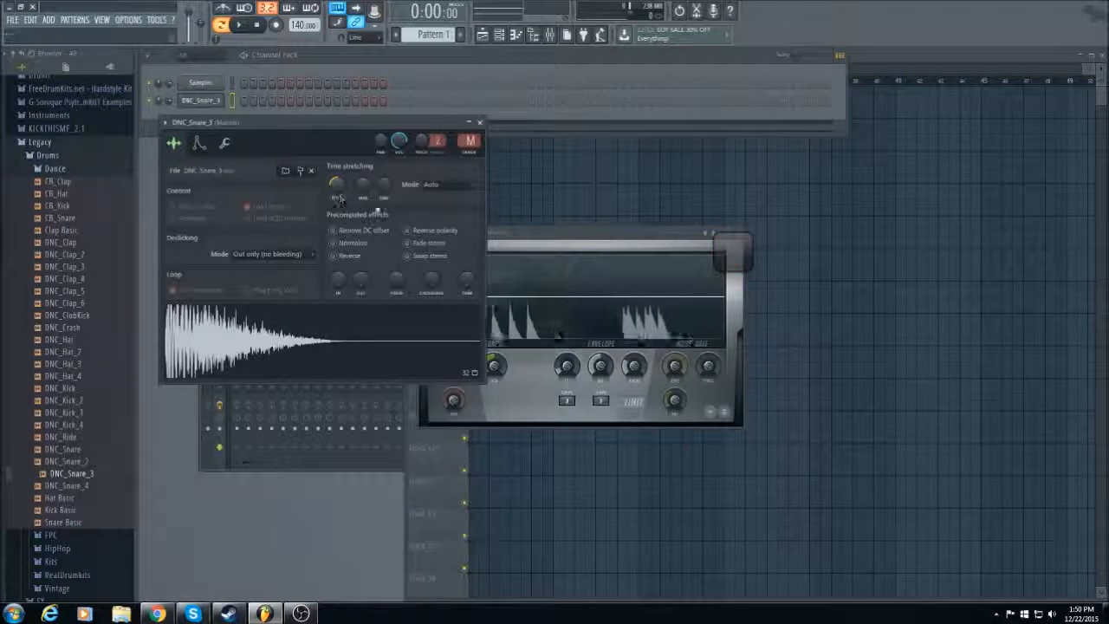
Set the snare's time-stretching length to 2 beats and audition the stretched sample
right_click(386, 191)
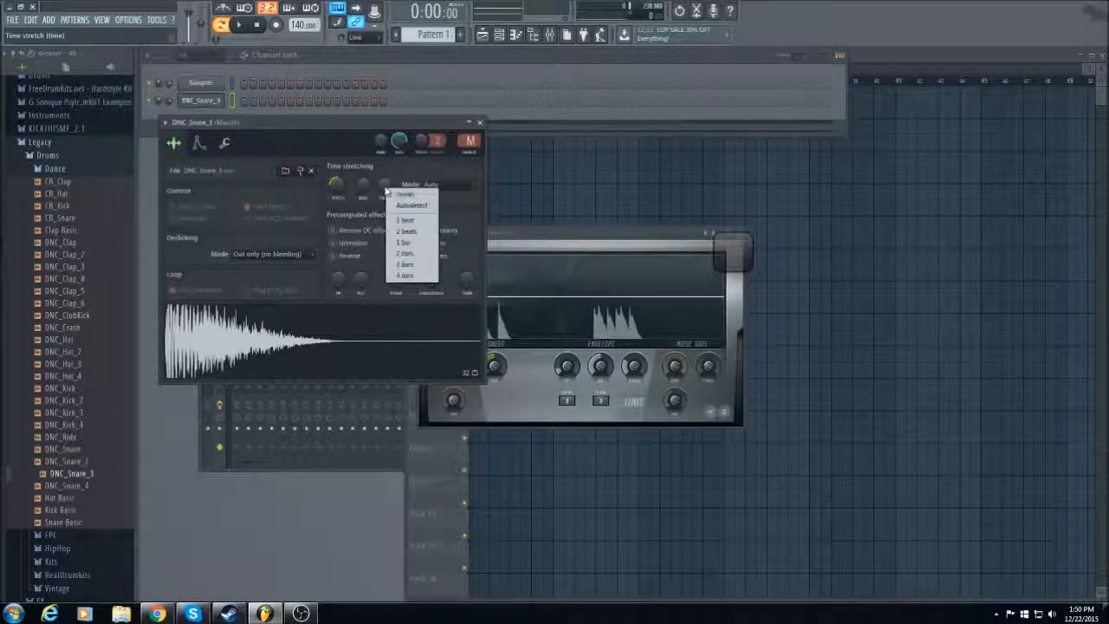
click(421, 235)
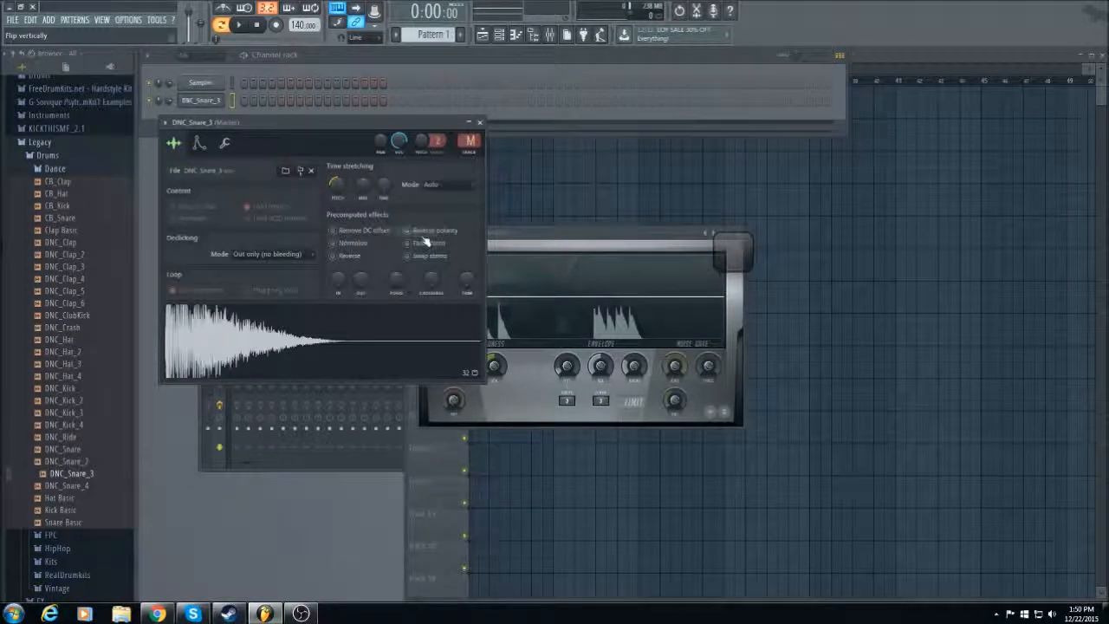
click(295, 347)
click(294, 347)
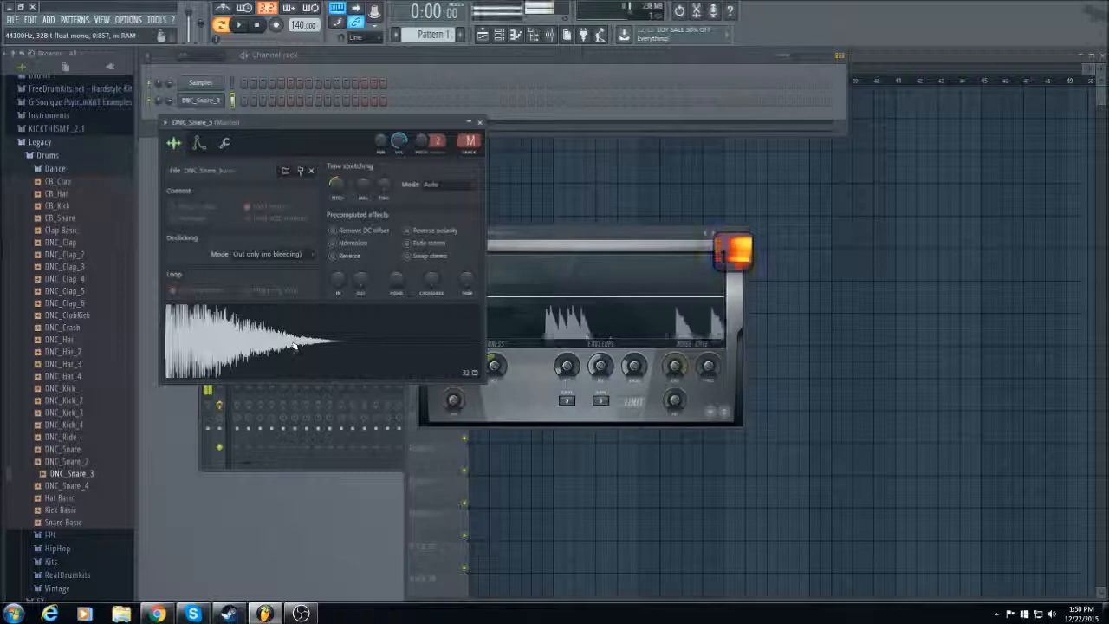
click(295, 346)
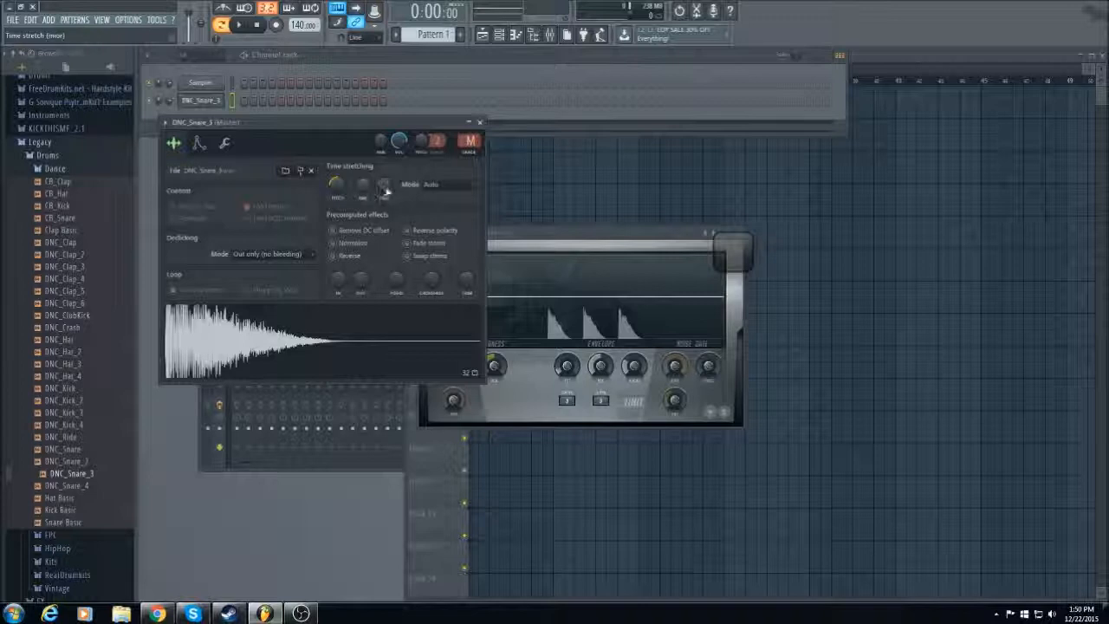
Raise the snare's time-stretching multiplier to lengthen the sample, and audition it
right_click(384, 186)
click(367, 213)
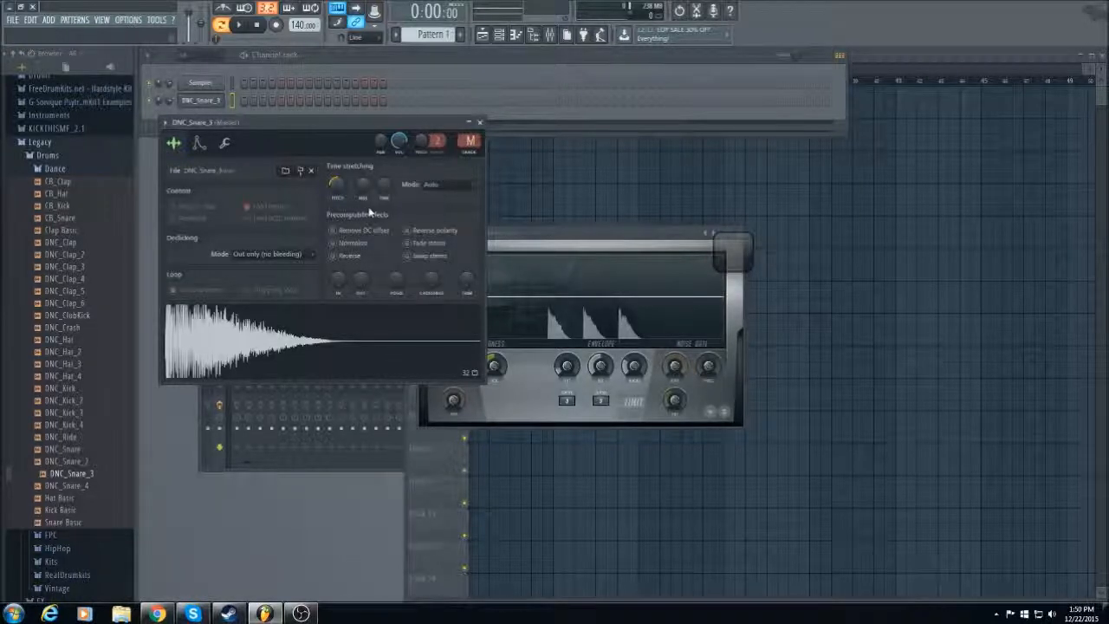
drag(361, 189, 361, 180)
drag(362, 184, 360, 185)
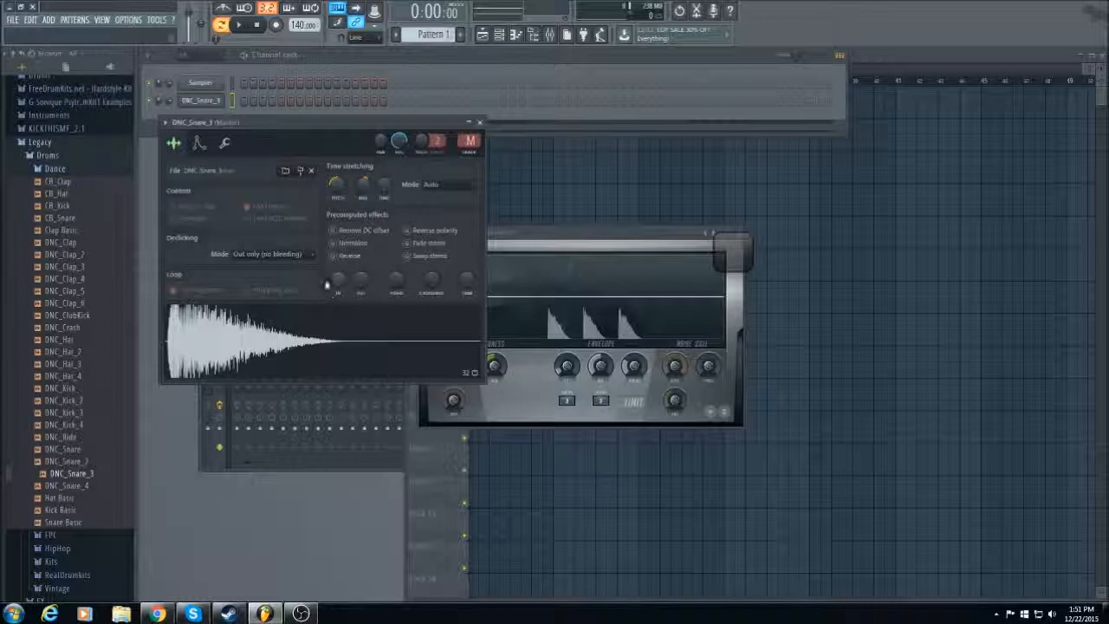
click(320, 333)
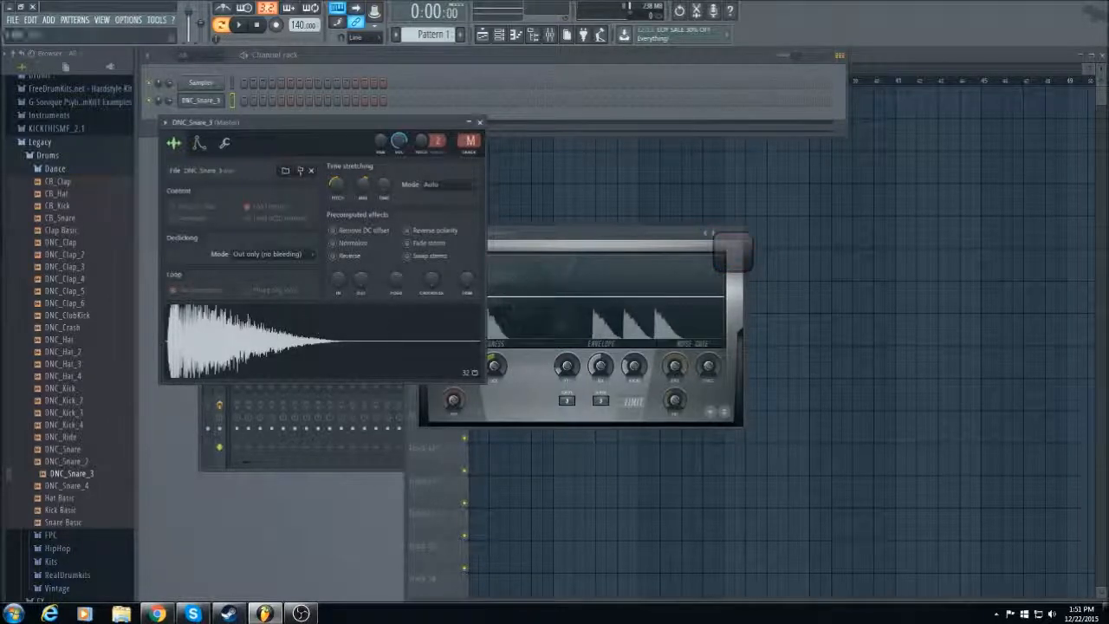
Switch the small spectrum visualizer to the large Wave Candy display and audition the snare on it
right_click(725, 258)
click(747, 283)
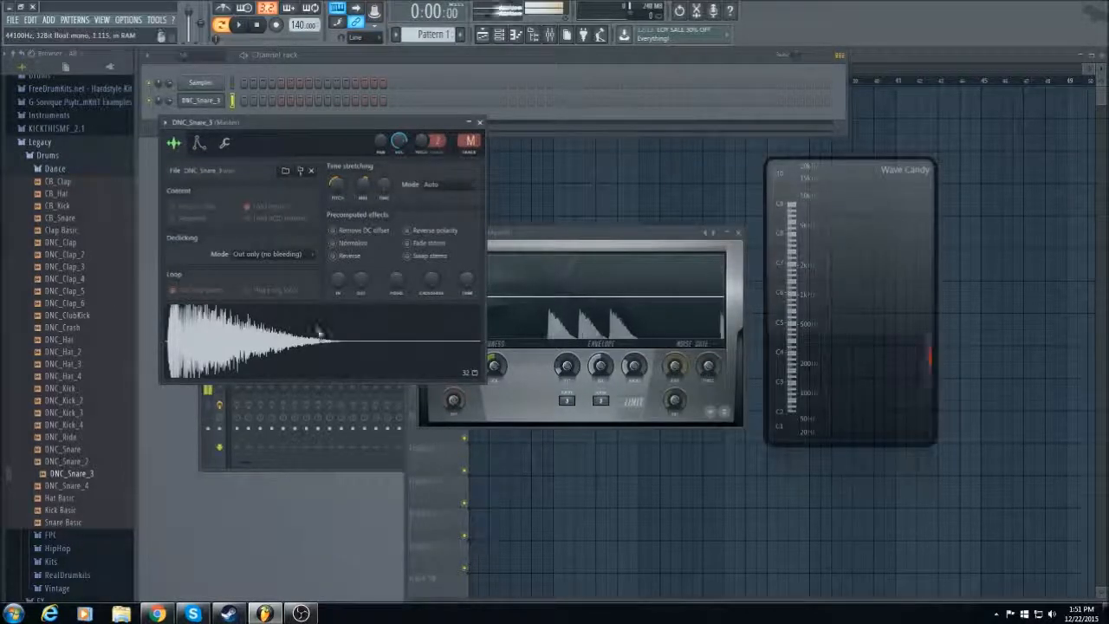
click(438, 322)
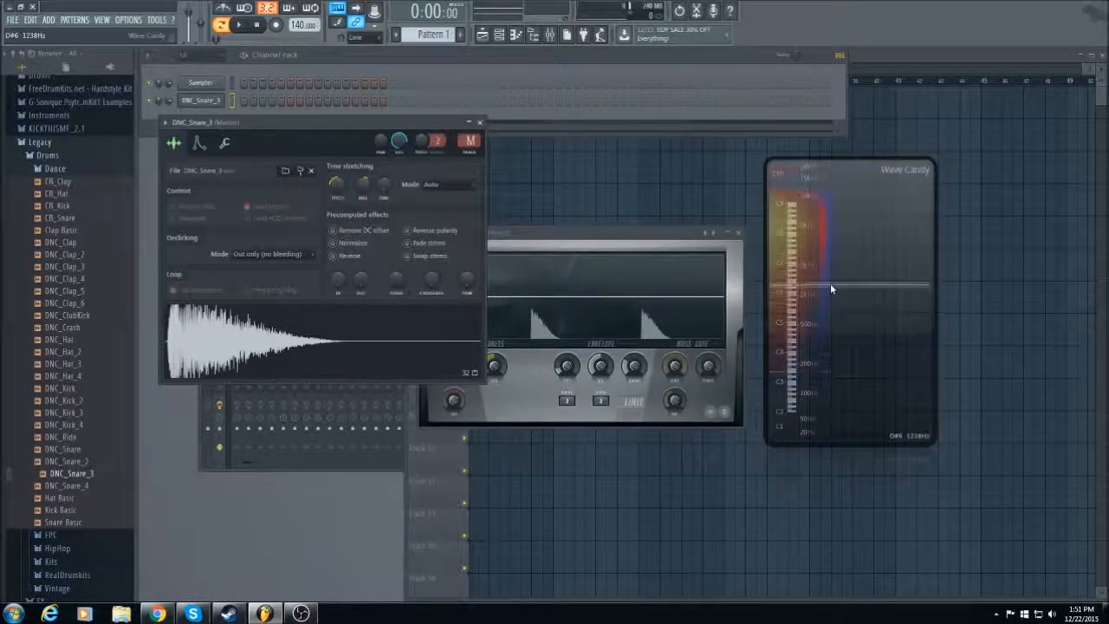
Route the snare to mixer track 2 and add Fruity Reeverb 2 in its first effect slot
click(473, 157)
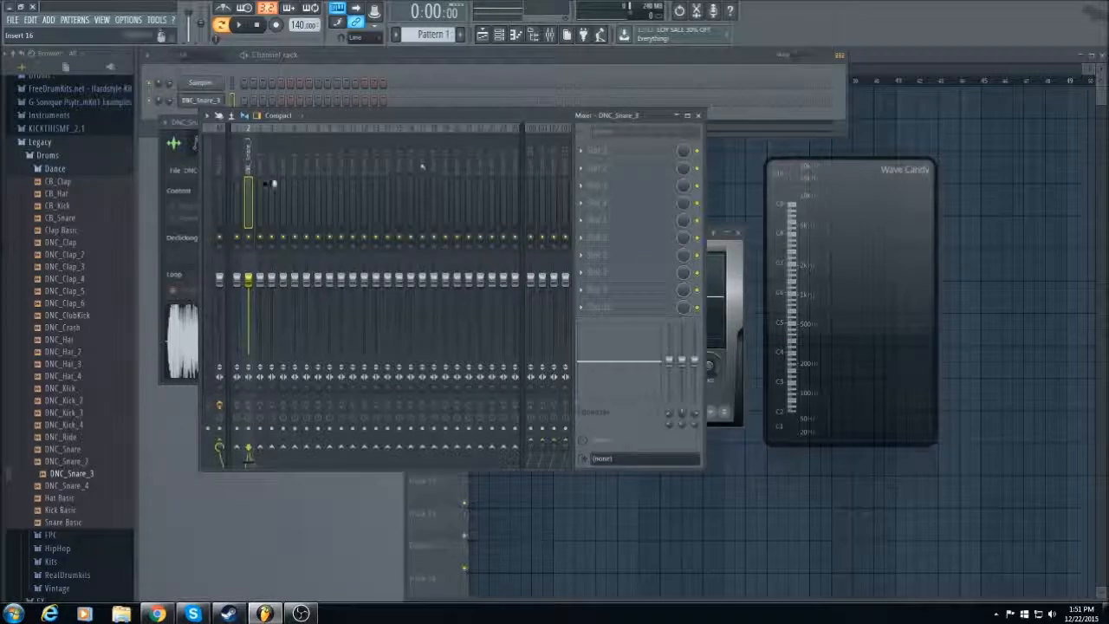
click(585, 152)
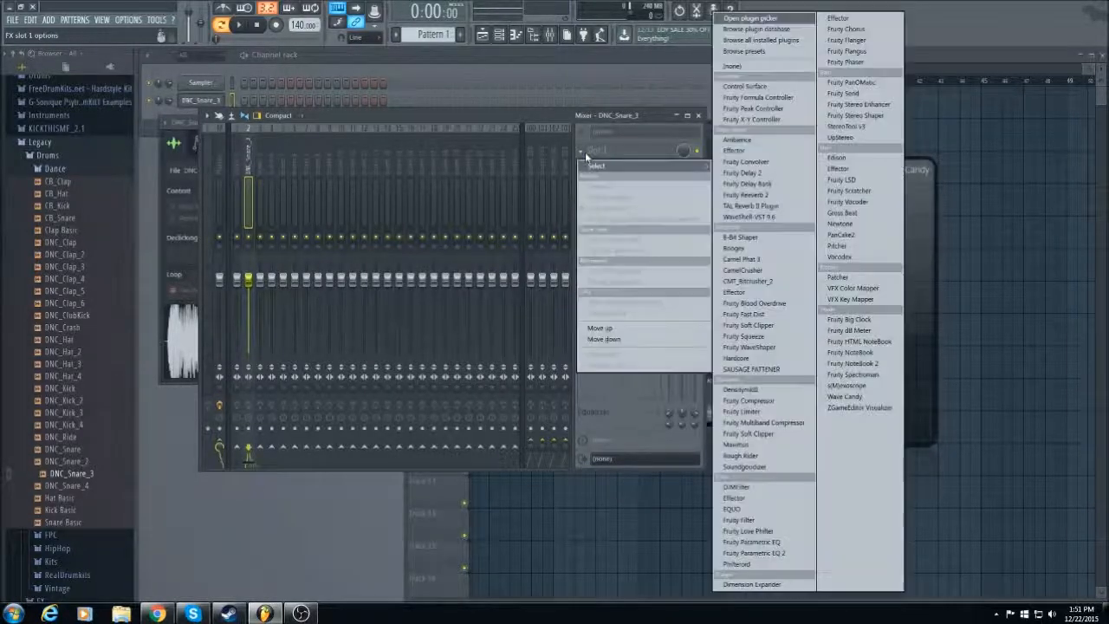
click(763, 198)
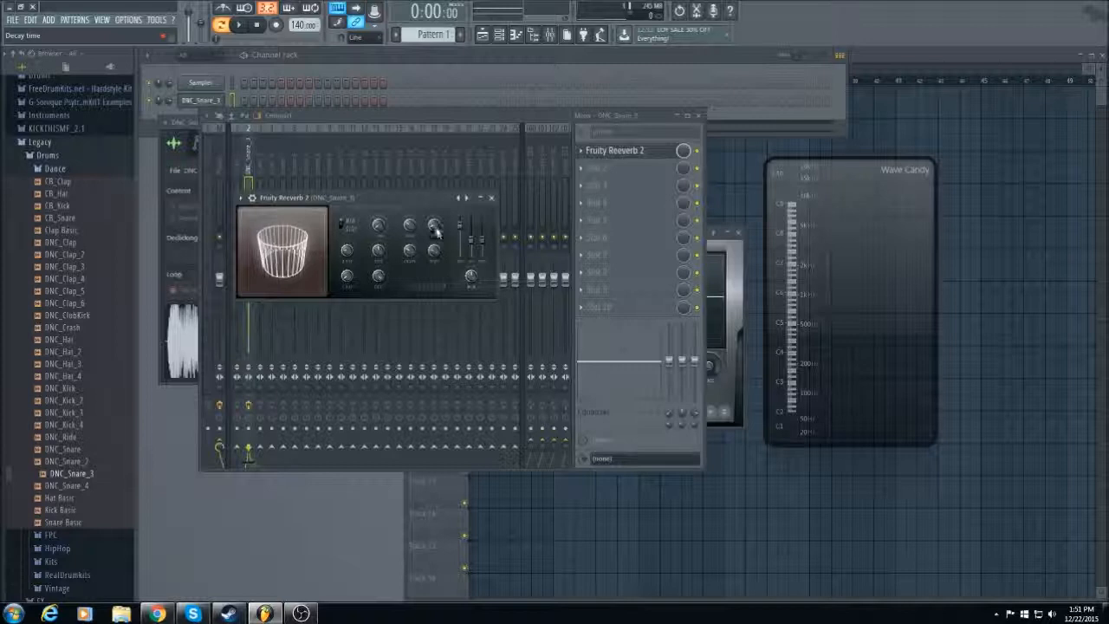
Adjust the reverb's decay time and enlarge its room, then audition the snare against the Wave Candy spectrum
drag(434, 229, 434, 227)
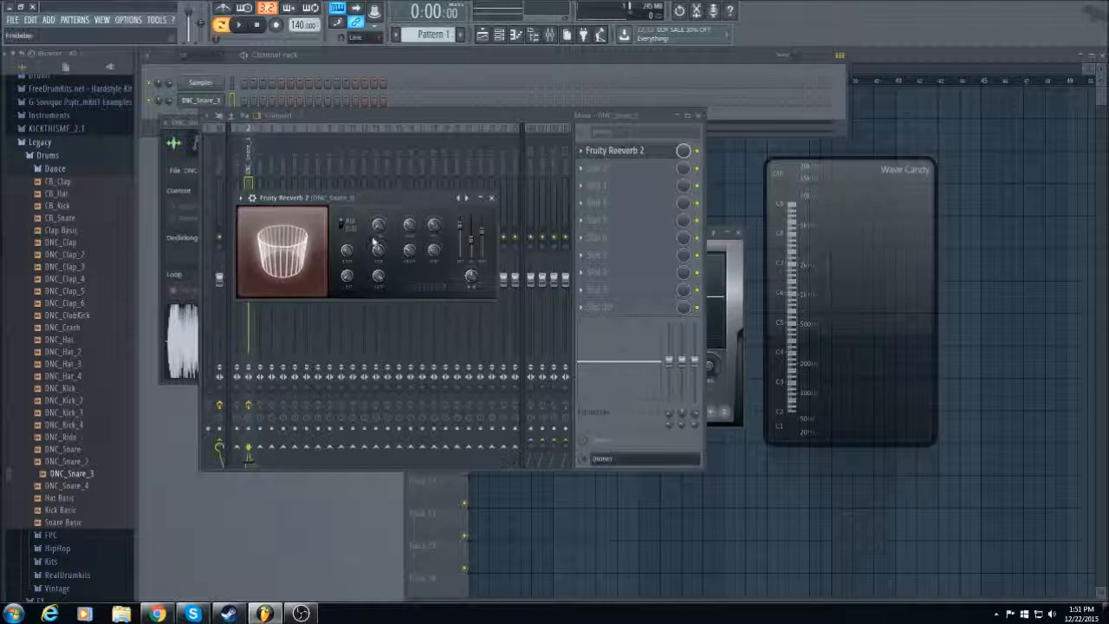
drag(379, 252, 382, 321)
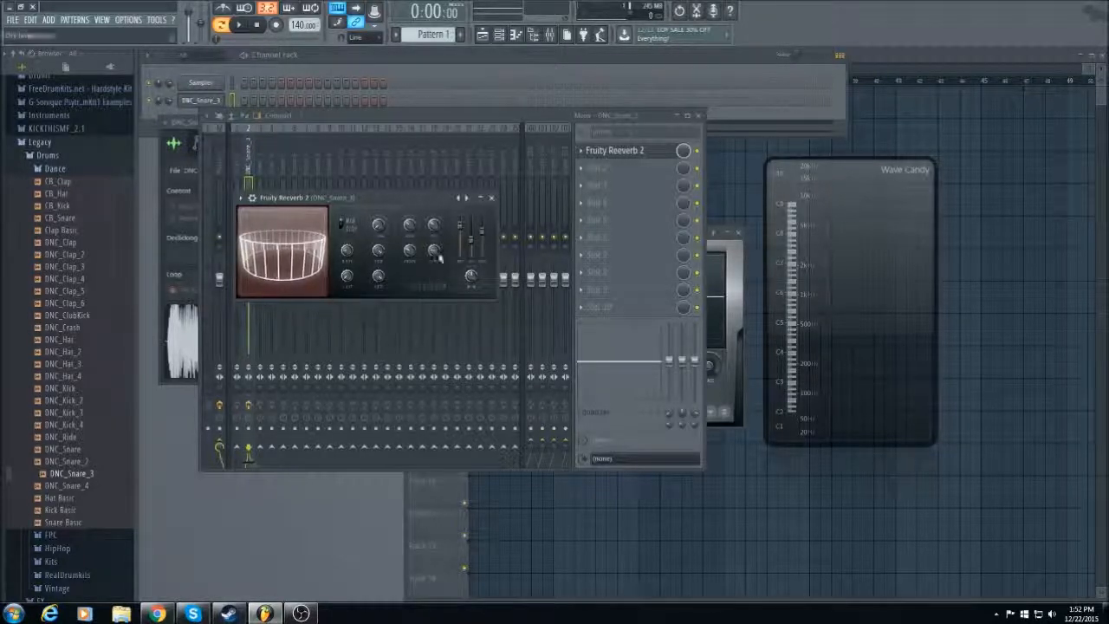
click(492, 198)
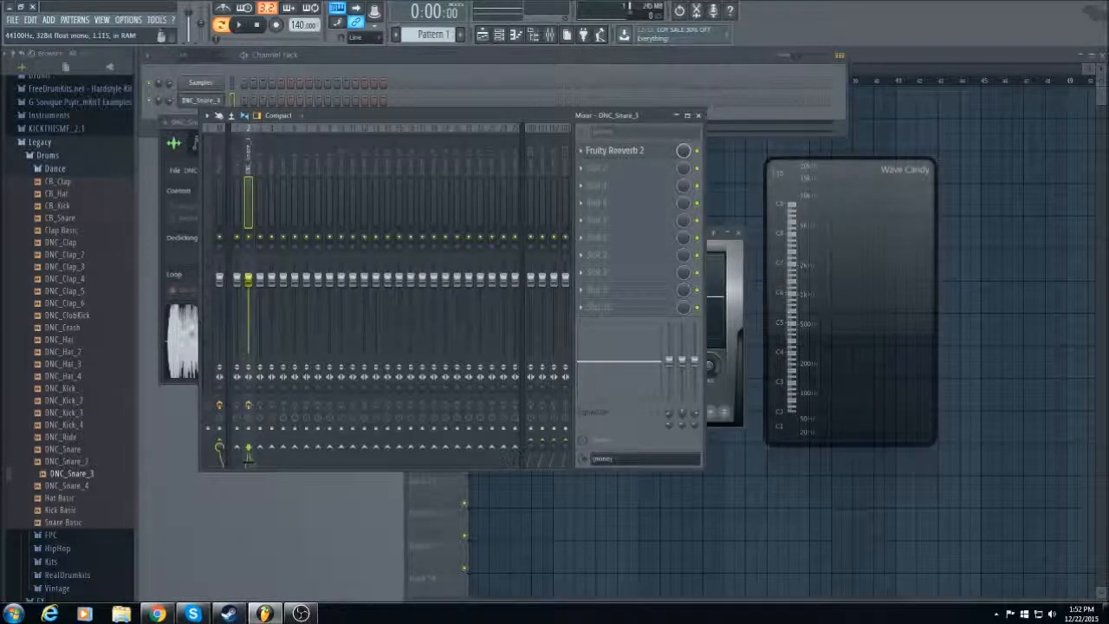
click(189, 330)
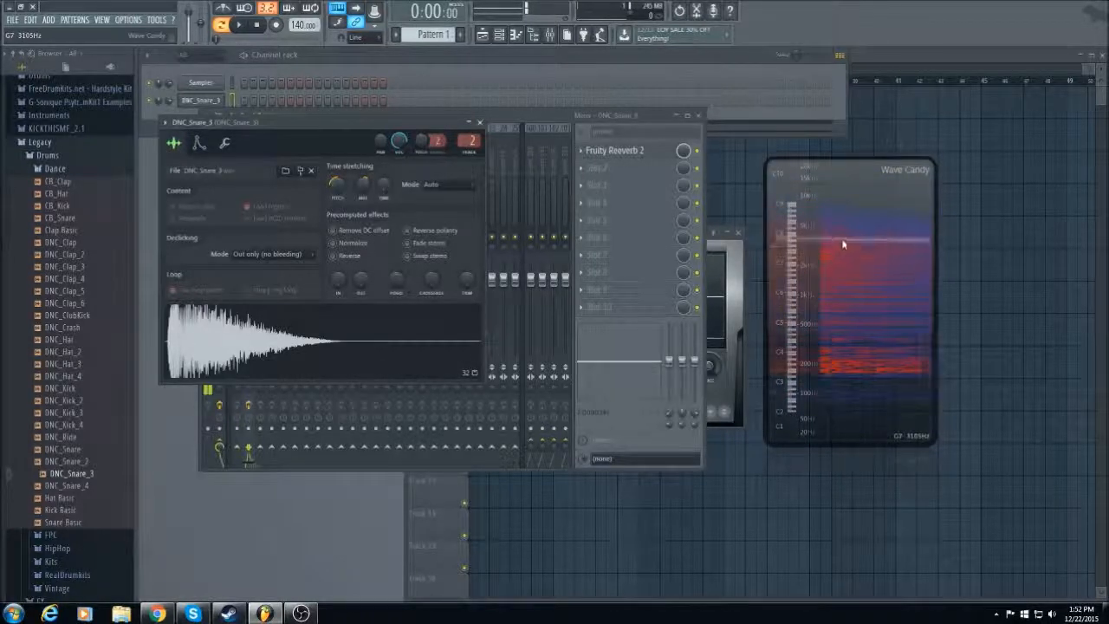
click(290, 356)
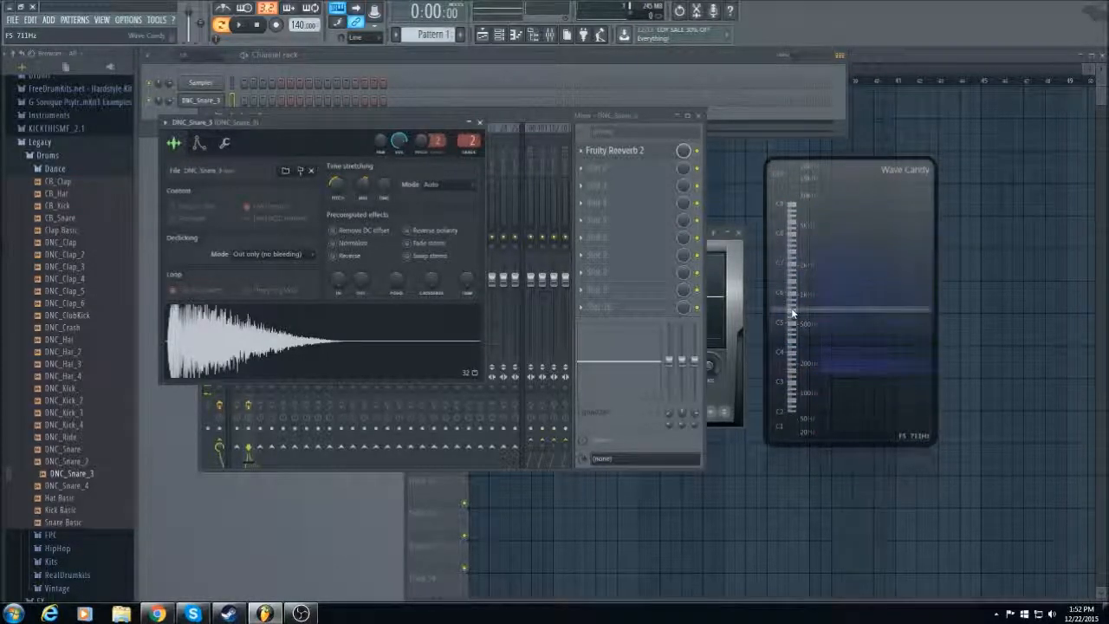
Add Fruity Compressor in the second effect slot with threshold -25 dB, ratio 3.5:1 and attack 52.5 ms
click(590, 176)
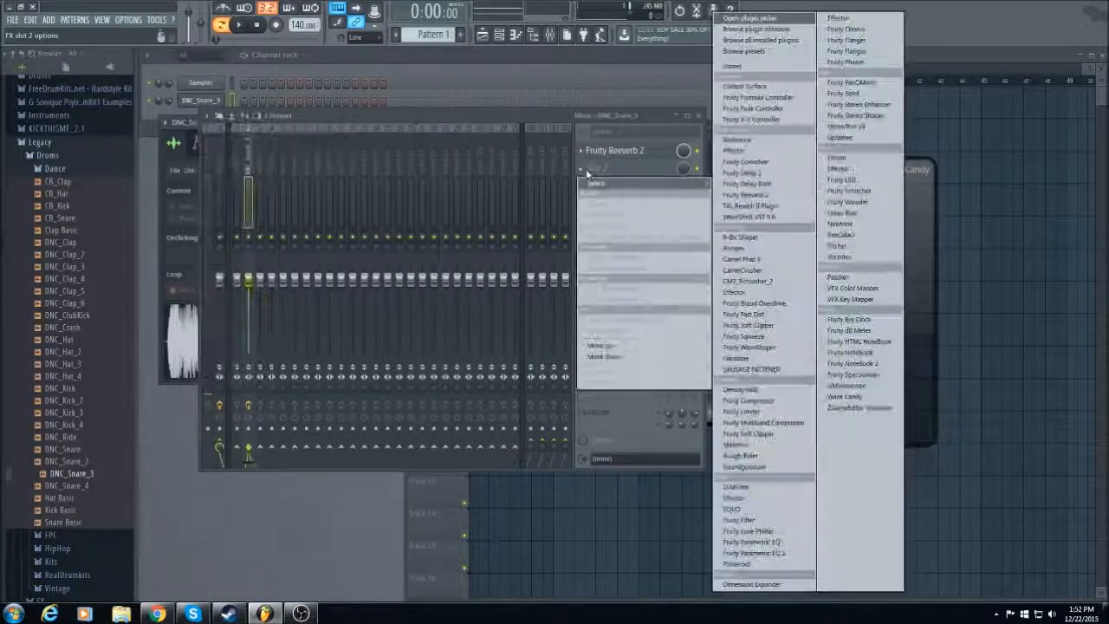
click(752, 400)
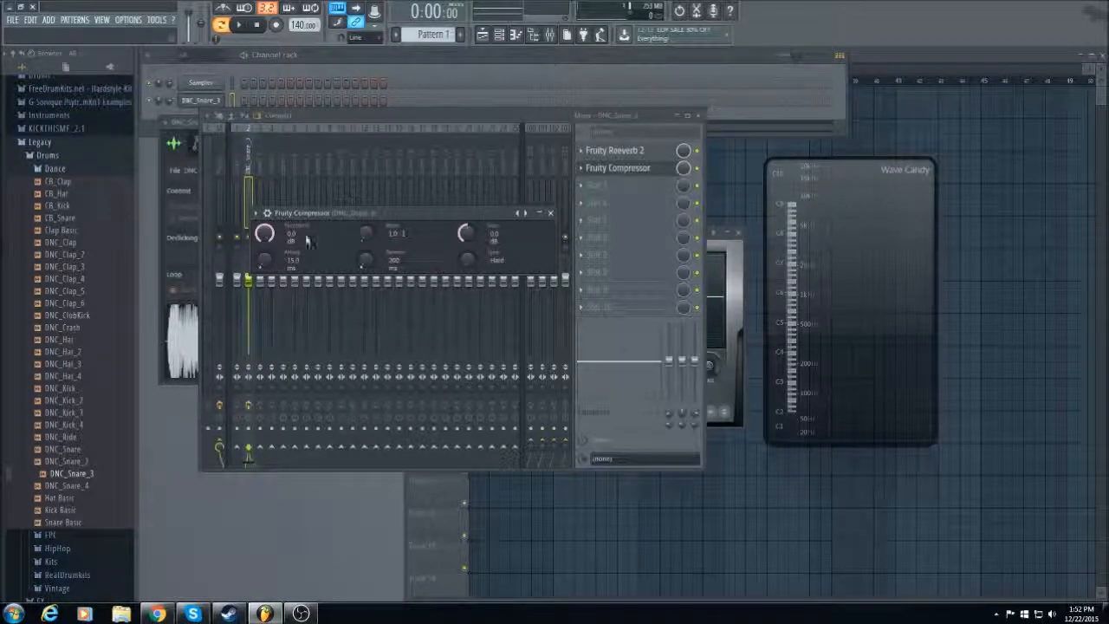
drag(264, 232, 265, 260)
mouse_move(470, 264)
mouse_down()
mouse_move(470, 211)
mouse_move(470, 260)
mouse_up()
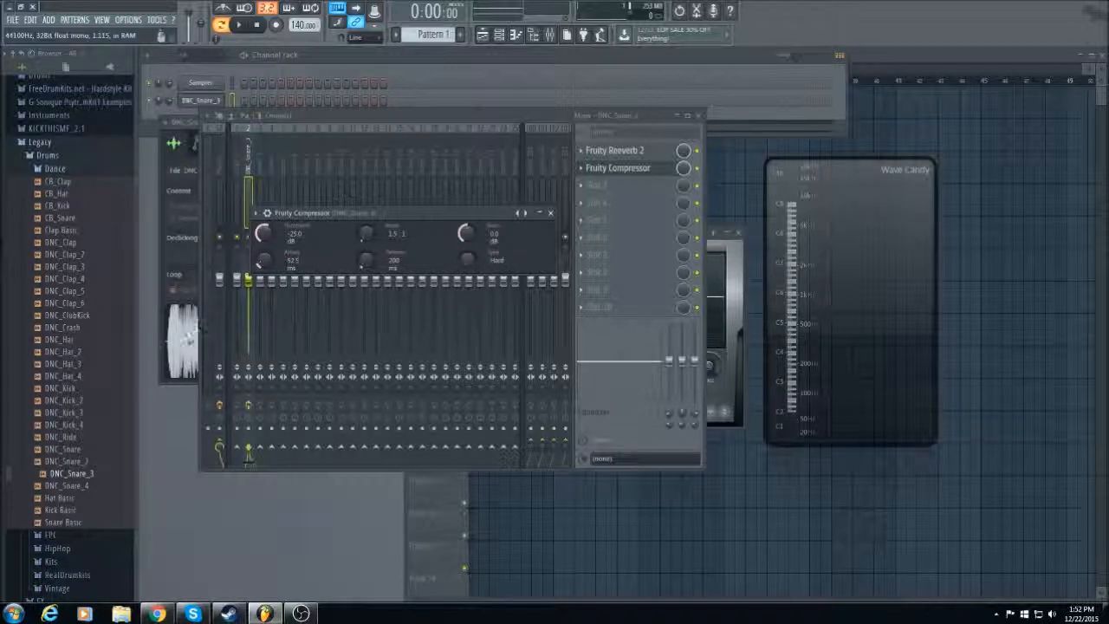
Audition the snare, then spread out the Wave Candy and Fruity Limiter windows so both displays stay visible beside the compressor
click(188, 338)
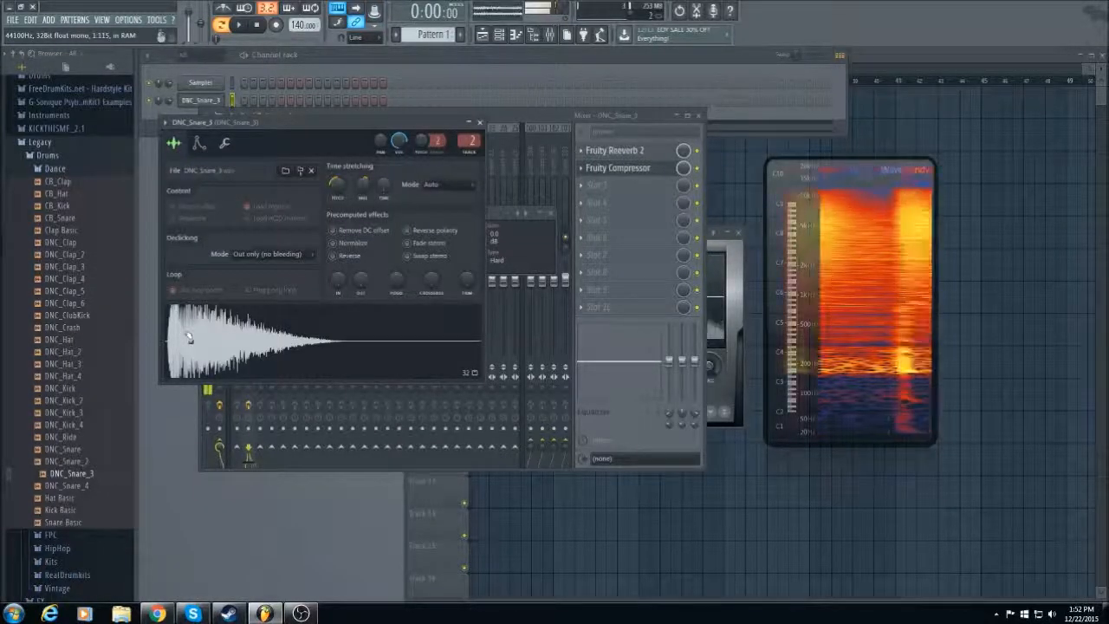
click(731, 282)
drag(837, 265, 987, 184)
drag(520, 232, 640, 333)
click(506, 240)
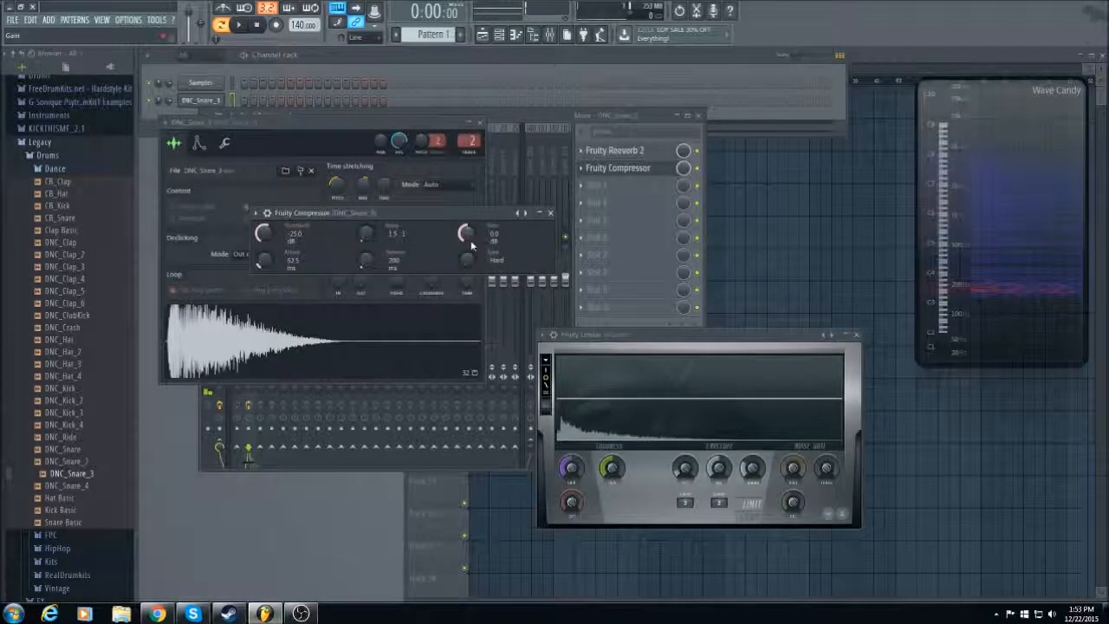
Set the compressor's gain to 19.4 dB and its attack to 0 ms, auditioning the snare against the limiter and spectrum displays
drag(469, 240, 470, 203)
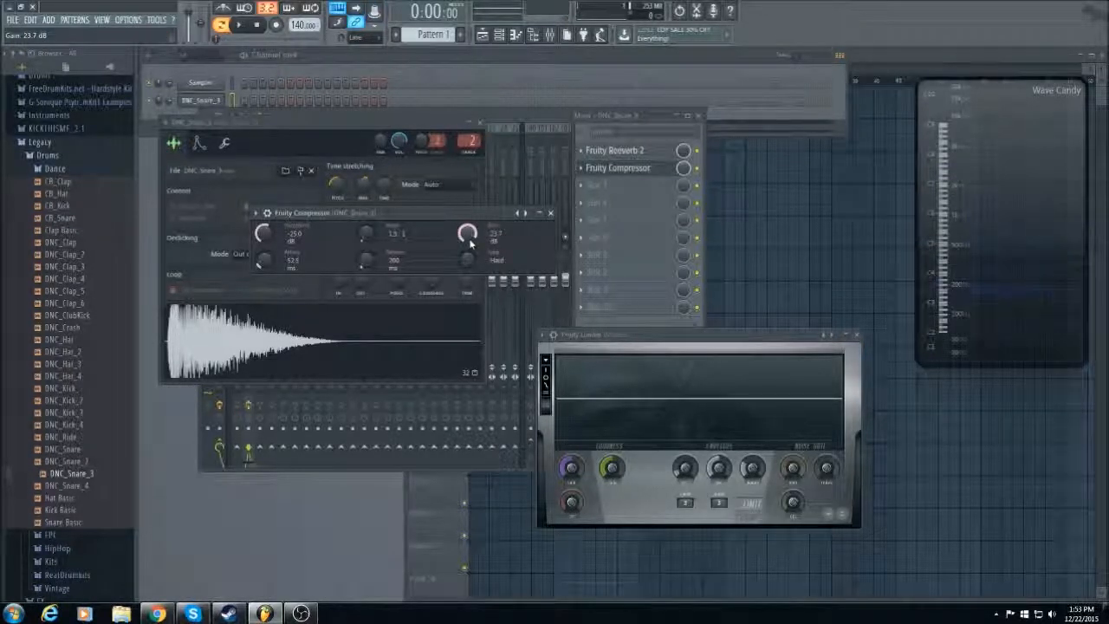
key(z)
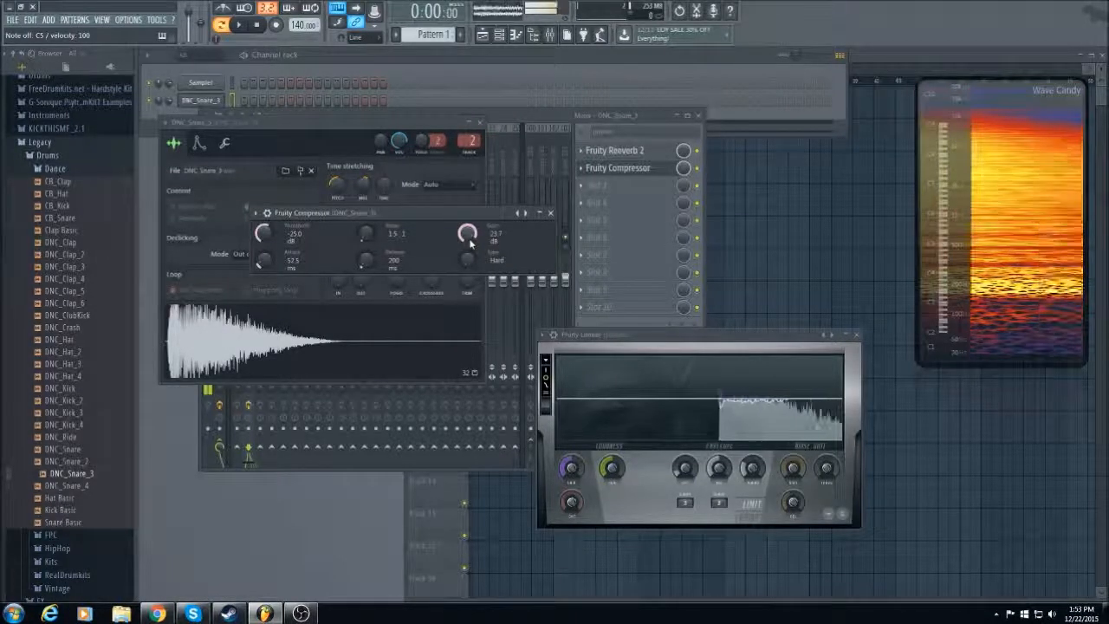
key(z)
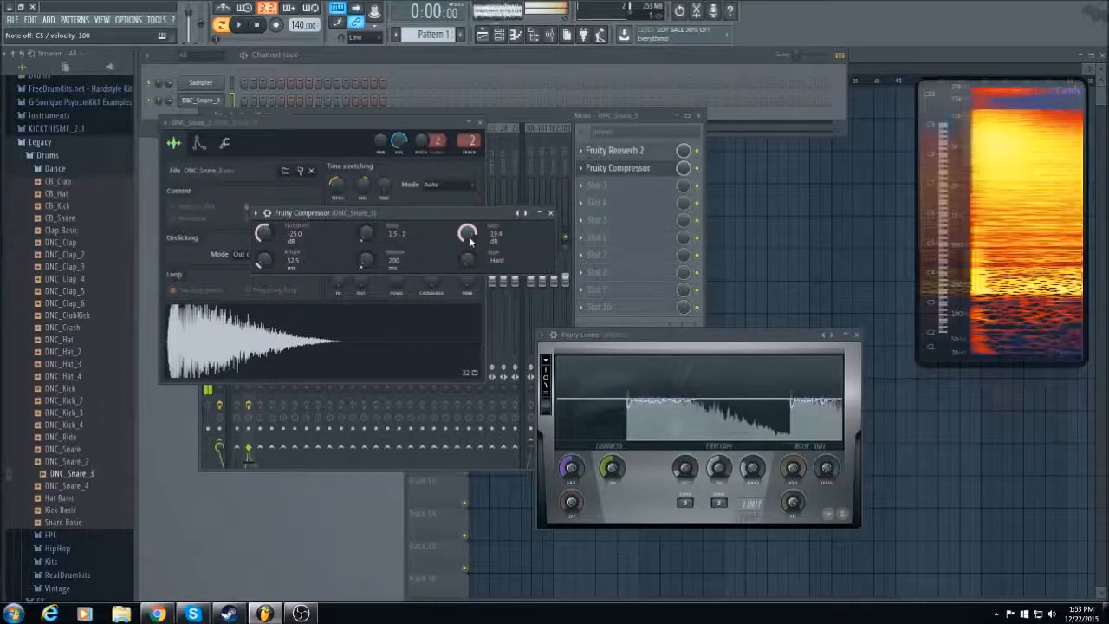
drag(264, 262, 271, 279)
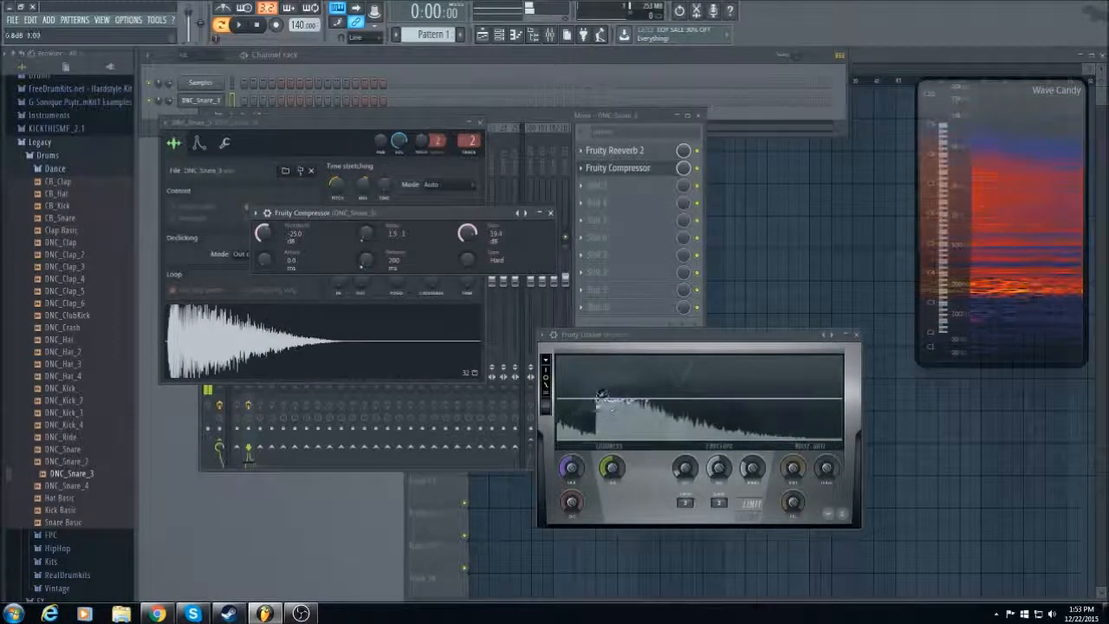
key(z)
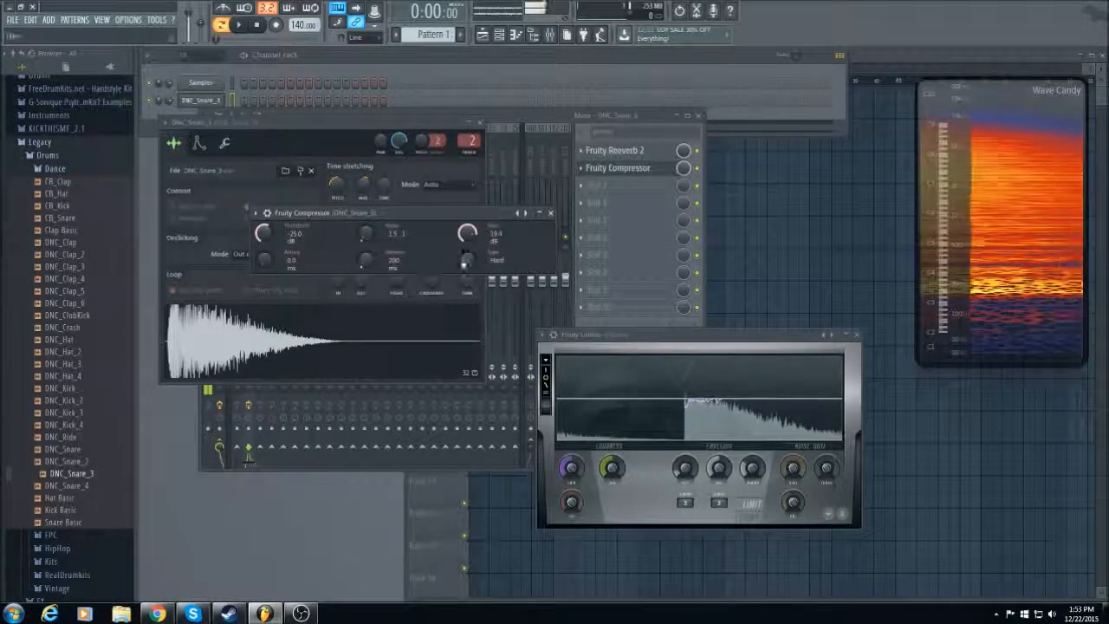
Audition the compressor with type Soft/R and raise its gain to 25 dB, then place its window directly above the Fruity Limiter
scroll(468, 259, up, 1)
key(z)
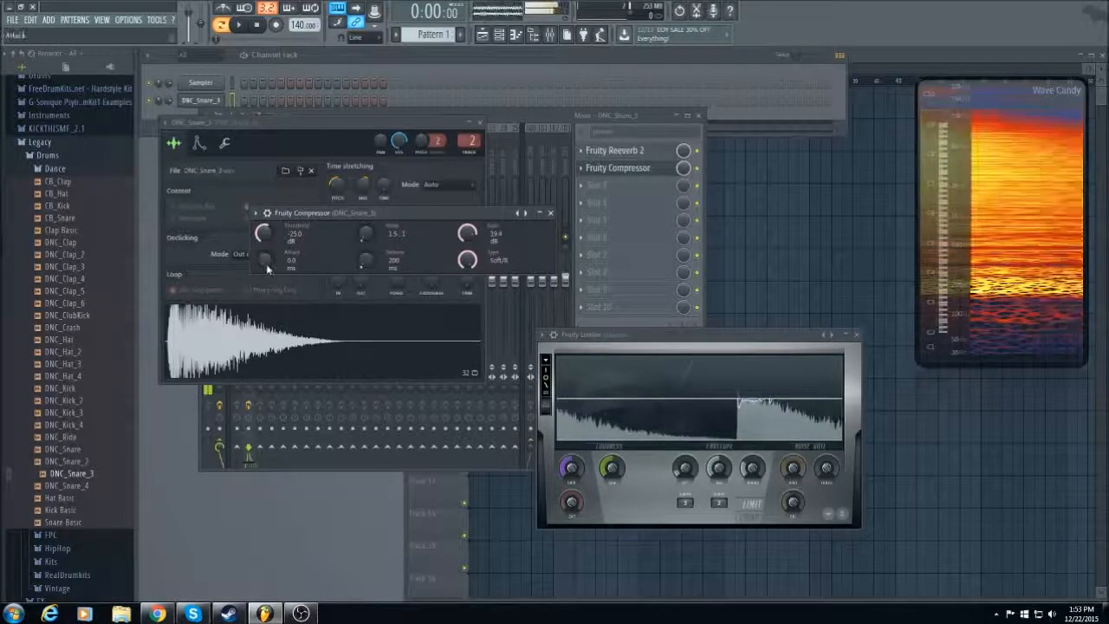
key(z)
mouse_move(467, 230)
mouse_down()
mouse_move(466, 241)
mouse_move(470, 225)
mouse_up()
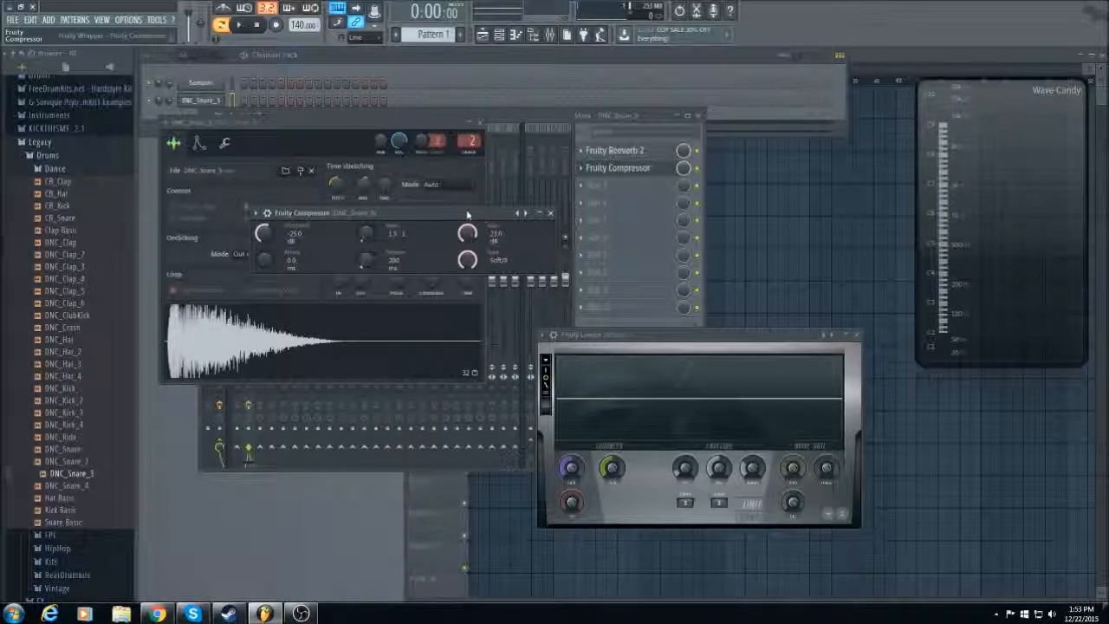
drag(482, 212, 767, 264)
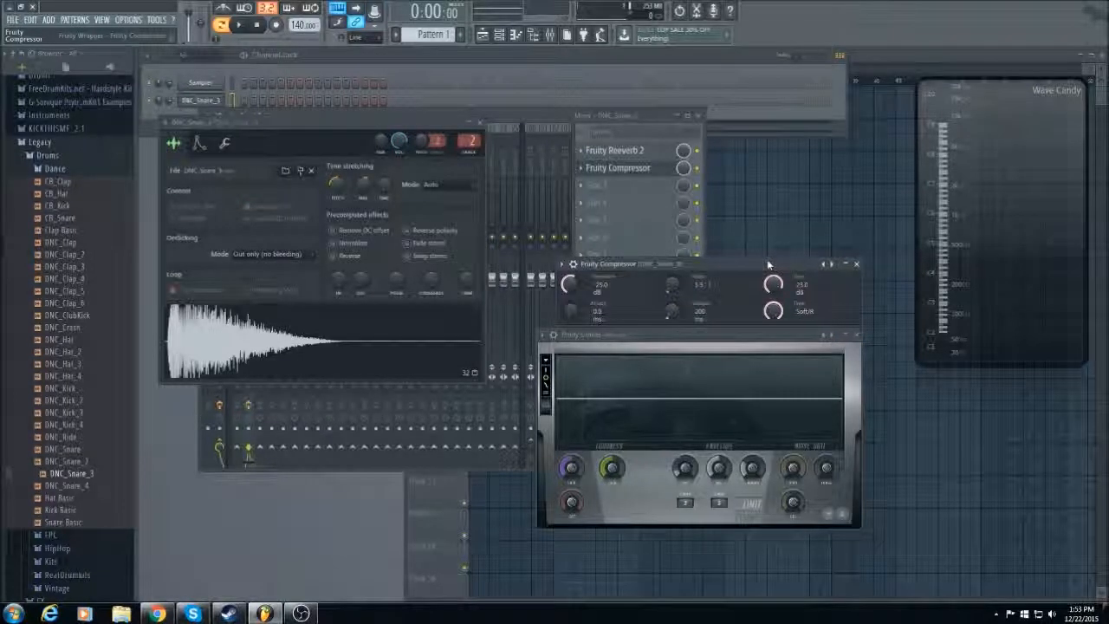